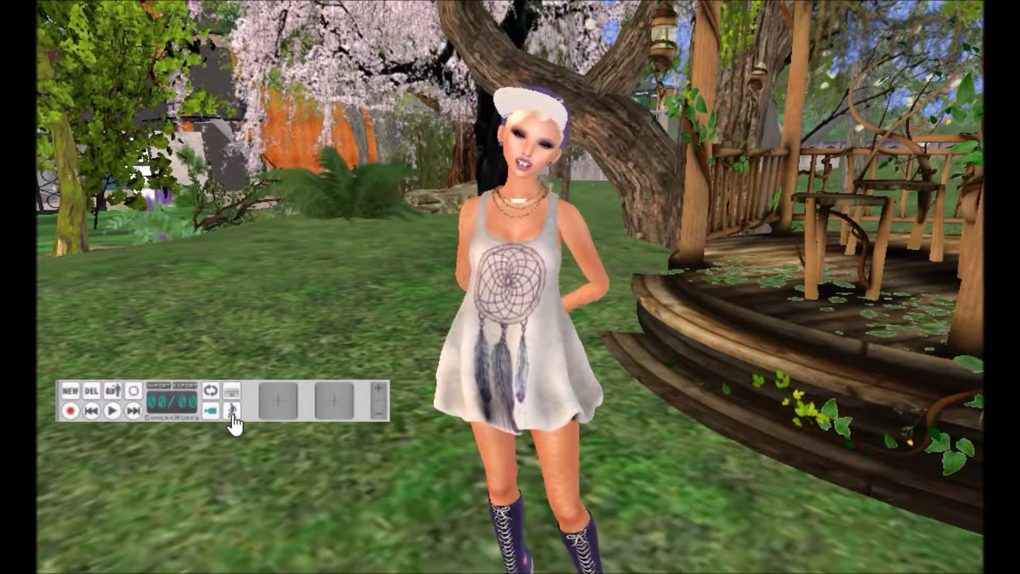
Step: Enable the avatar cam on the CameraWorks HUD and walk the avatar past the big tree and gazebo onto the open lawn
{"action": "left_click", "coordinate": [233, 416]}
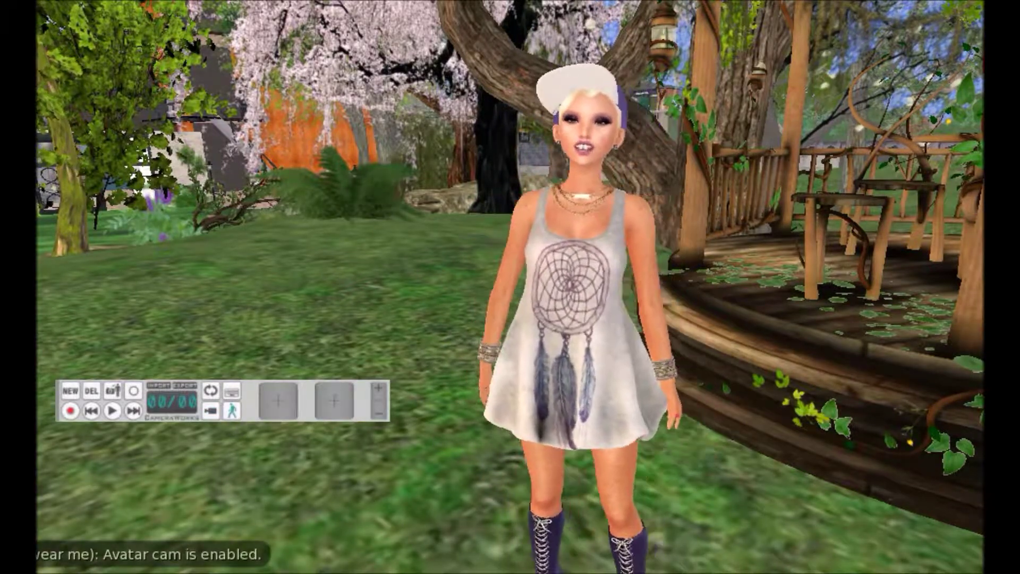
{"action": "key", "text": "Up"}
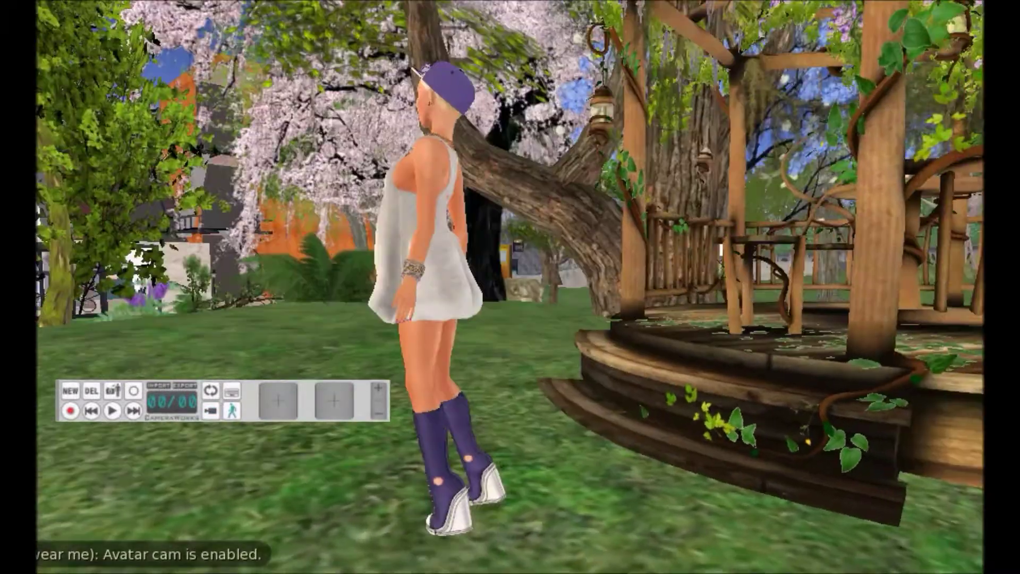
{"action": "key", "text": "Up"}
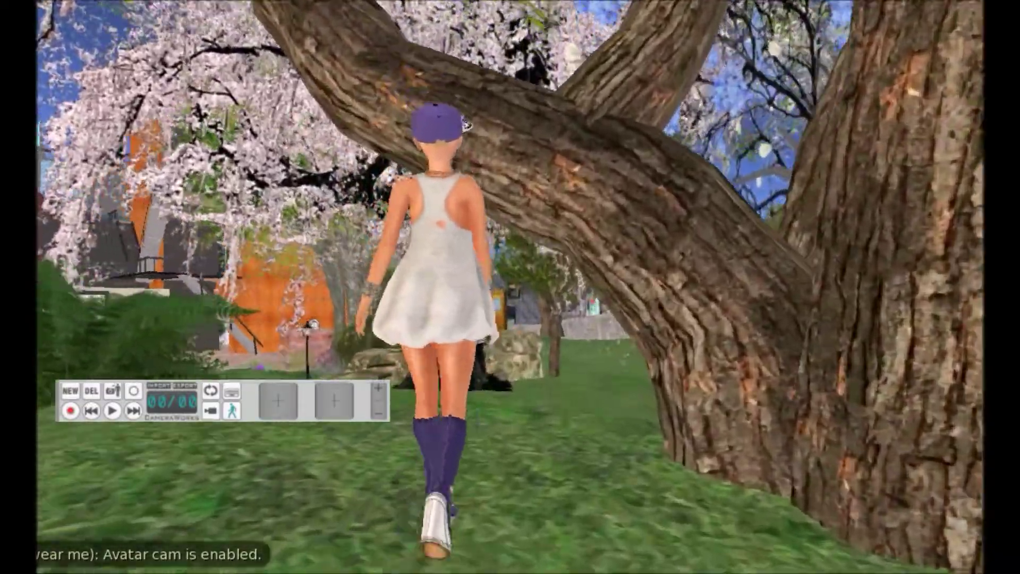
{"action": "key", "text": "Right"}
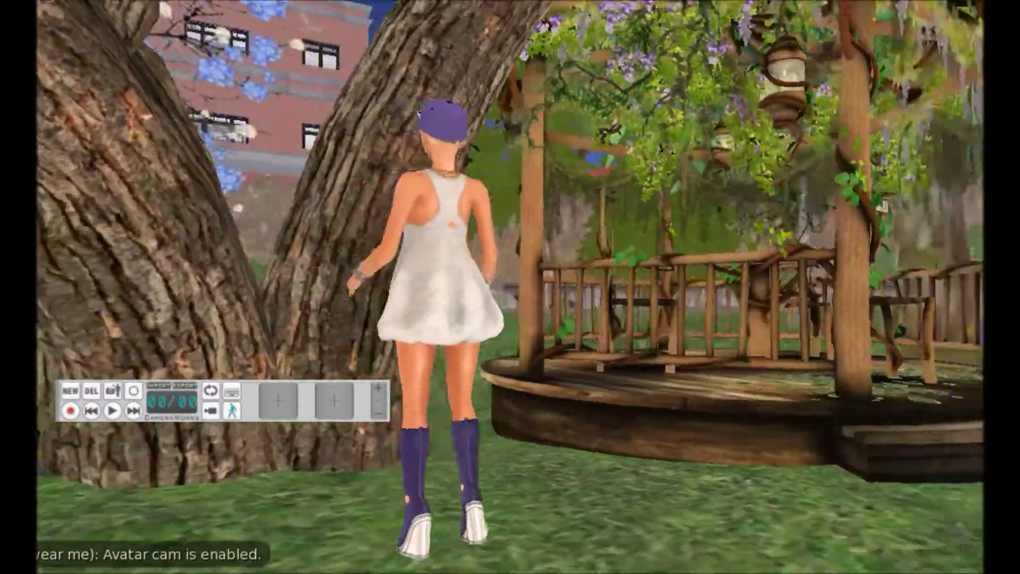
{"action": "key", "text": "Up"}
{"action": "key", "text": "Right"}
{"action": "key", "text": "Up"}
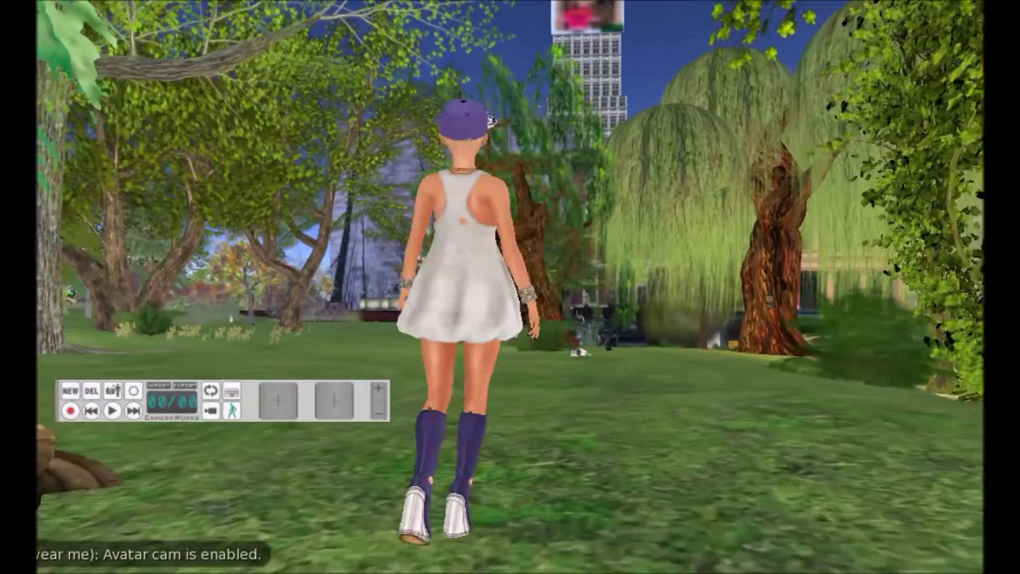
{"action": "key", "text": "Up"}
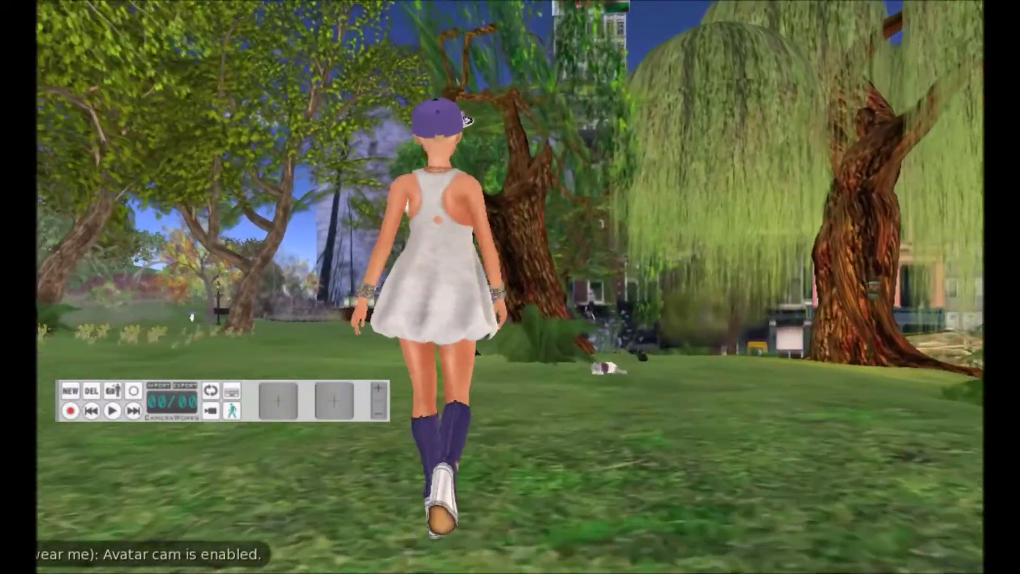
Step: Walk the avatar across the park toward the fountain in front of the tall stone wall
{"action": "key", "text": "Left"}
{"action": "key", "text": "Up"}
{"action": "key", "text": "Left"}
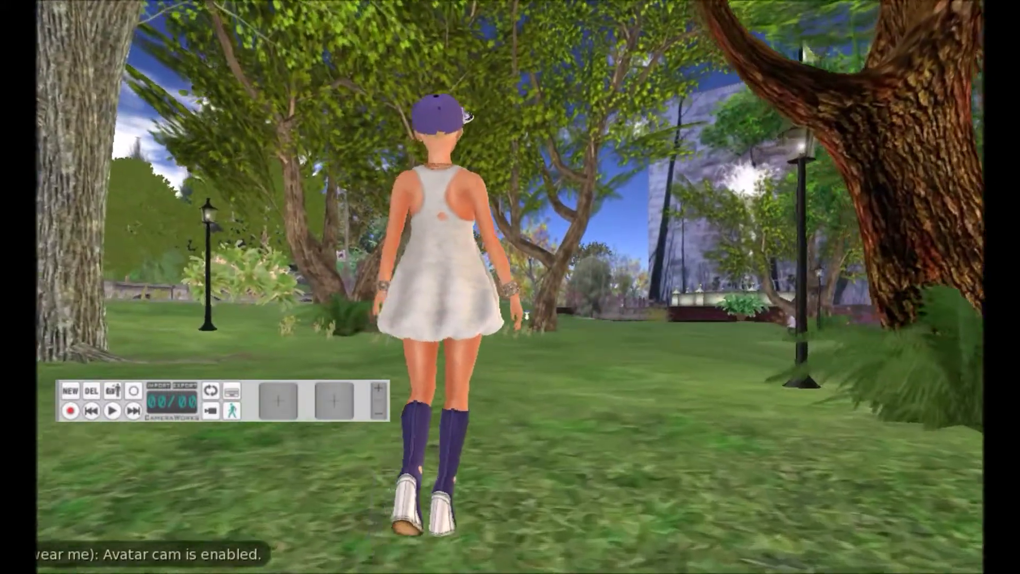
{"action": "key", "text": "Up"}
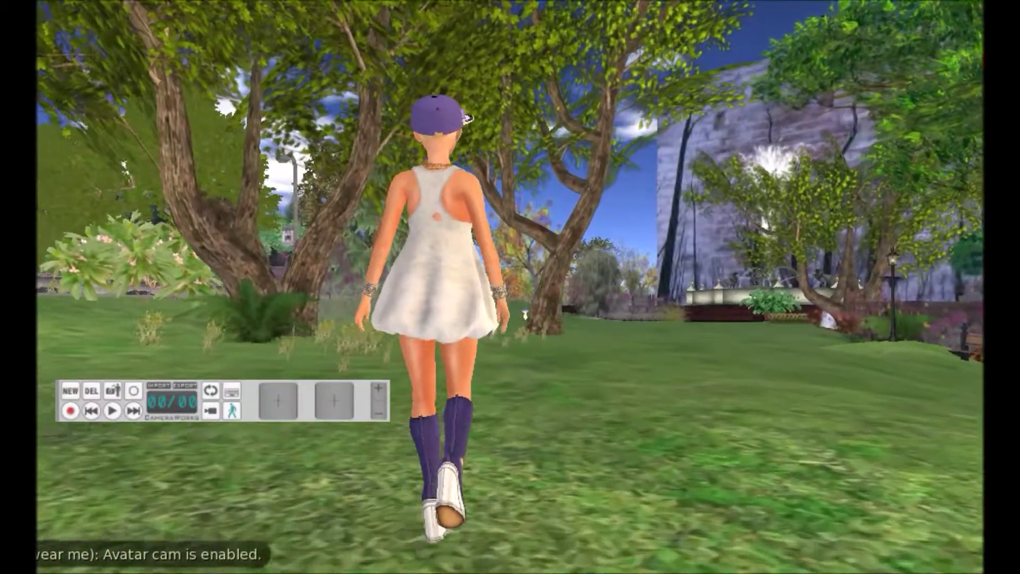
{"action": "key", "text": "Right"}
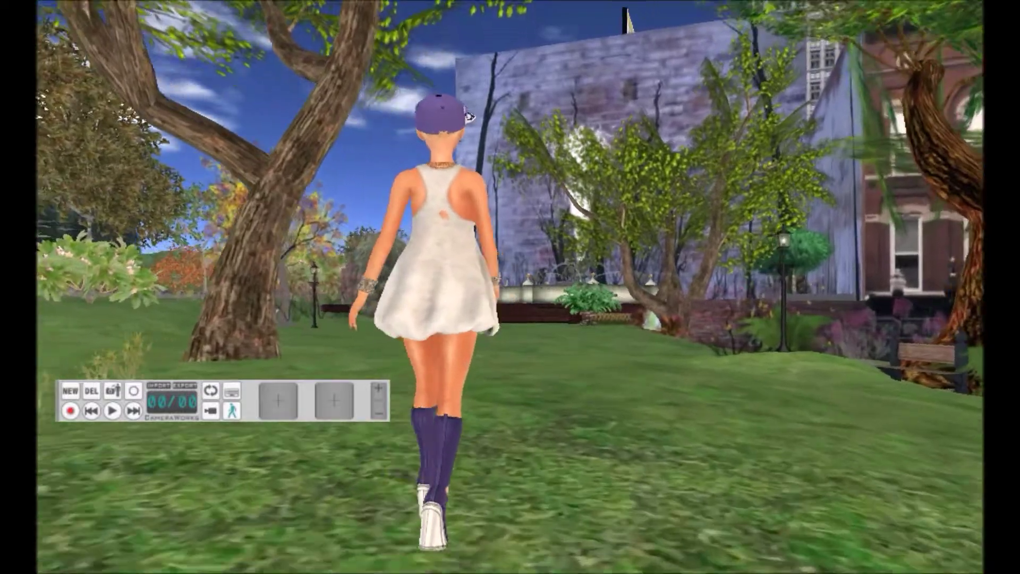
{"action": "key", "text": "Up"}
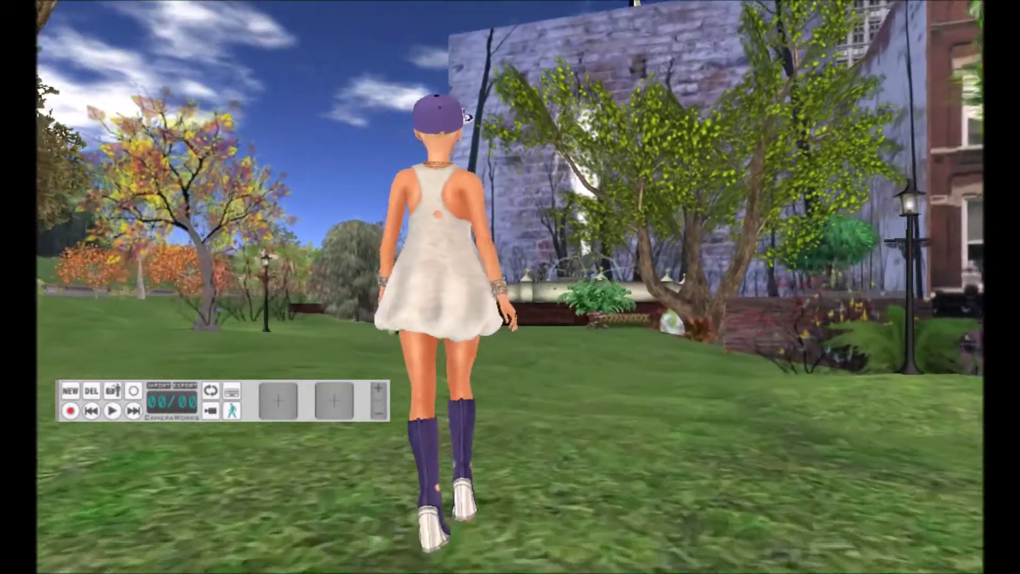
{"action": "key", "text": "Up"}
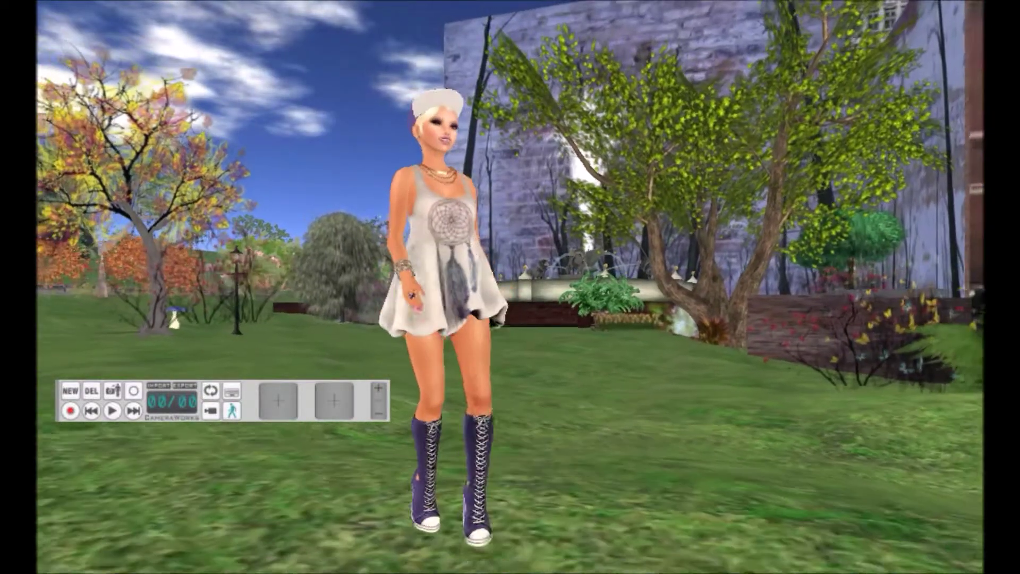
{"action": "key", "text": "Up"}
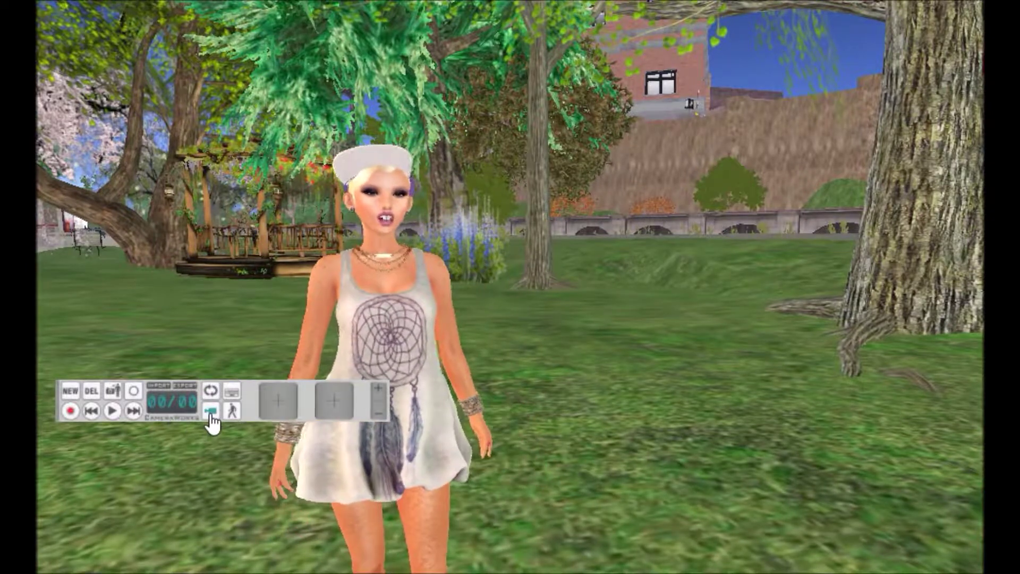
Step: Lock the camera in its regional location and walk the avatar through the fixed view
{"action": "left_click", "coordinate": [210, 414]}
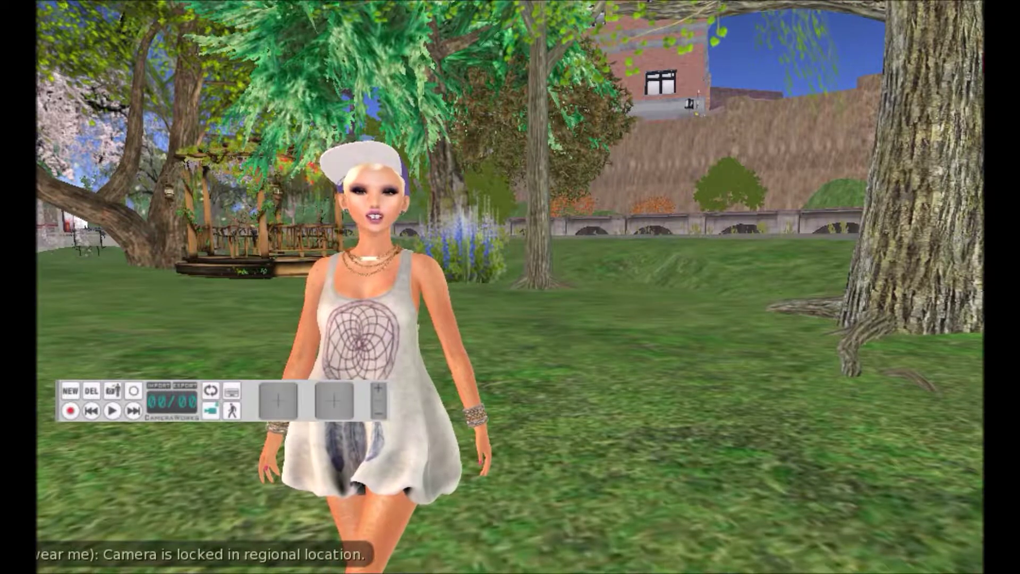
{"action": "key", "text": "Right"}
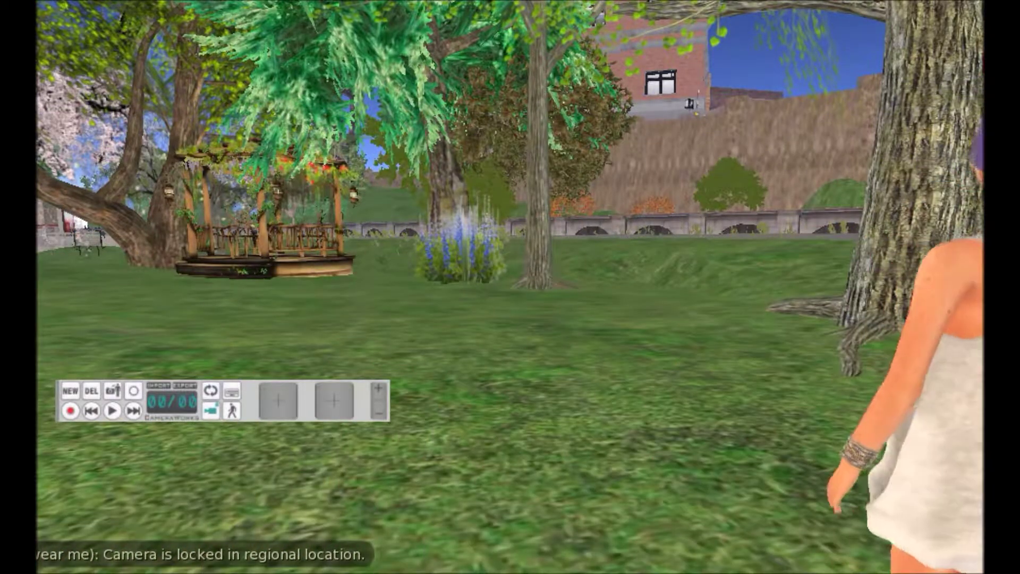
{"action": "key", "text": "Up"}
{"action": "key", "text": "Right"}
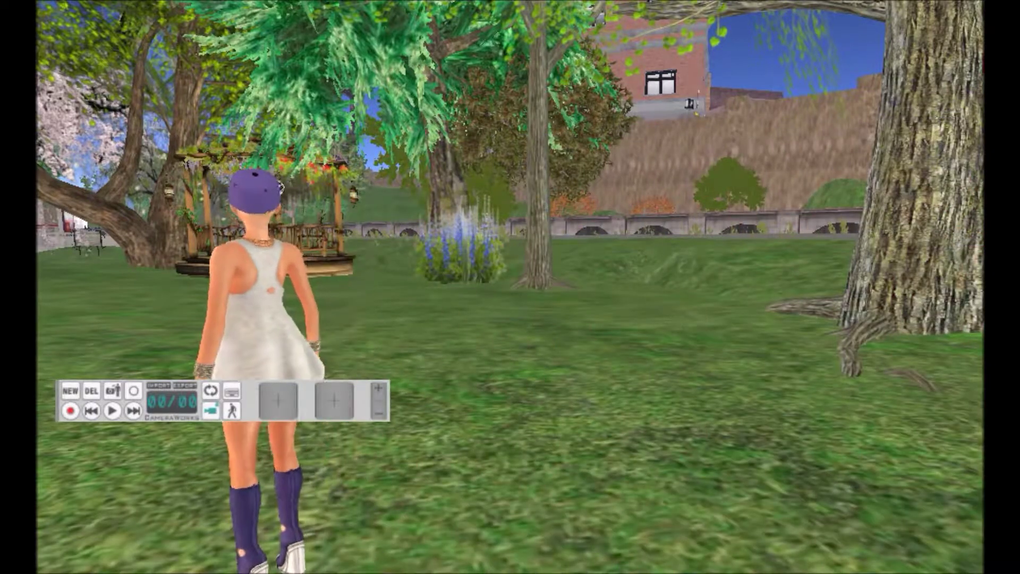
Step: Toggle the regional camera lock, view the avatar from the front, and return the view to behind her
{"action": "left_click", "coordinate": [211, 412]}
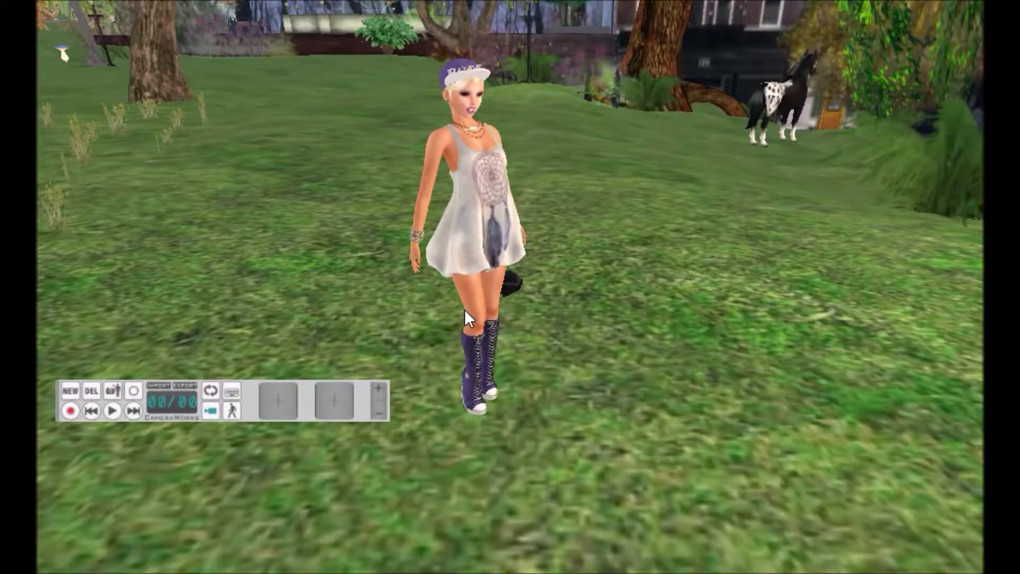
{"action": "key", "text": "Down"}
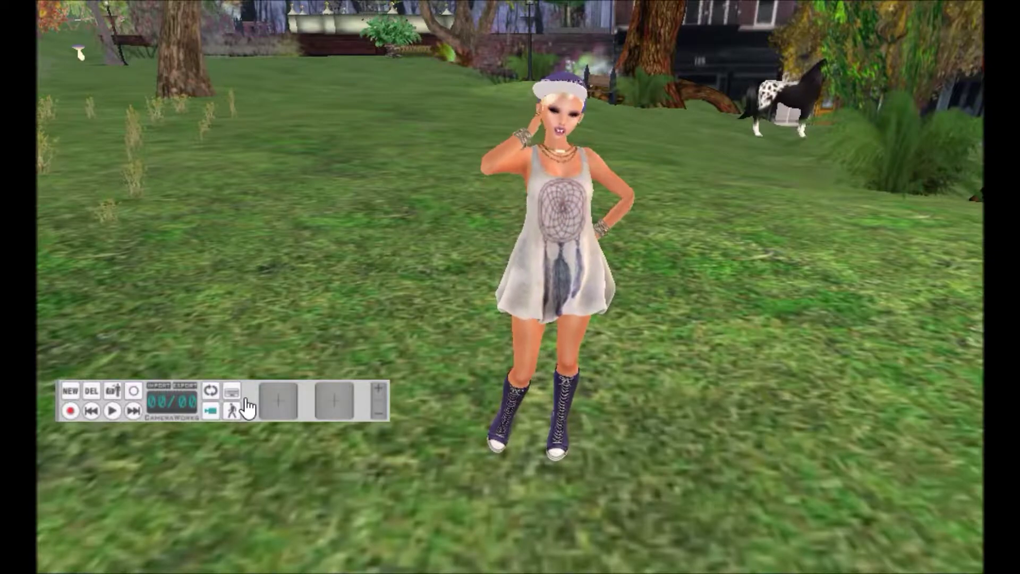
{"action": "key", "text": "Right"}
{"action": "key", "text": "Left"}
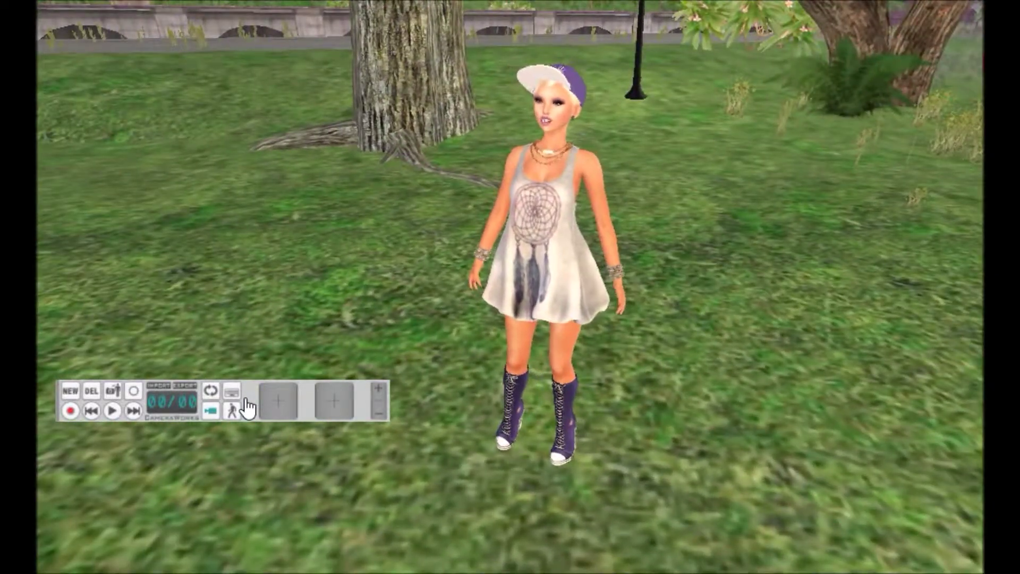
{"action": "key", "text": "Escape"}
{"action": "key", "text": "Down"}
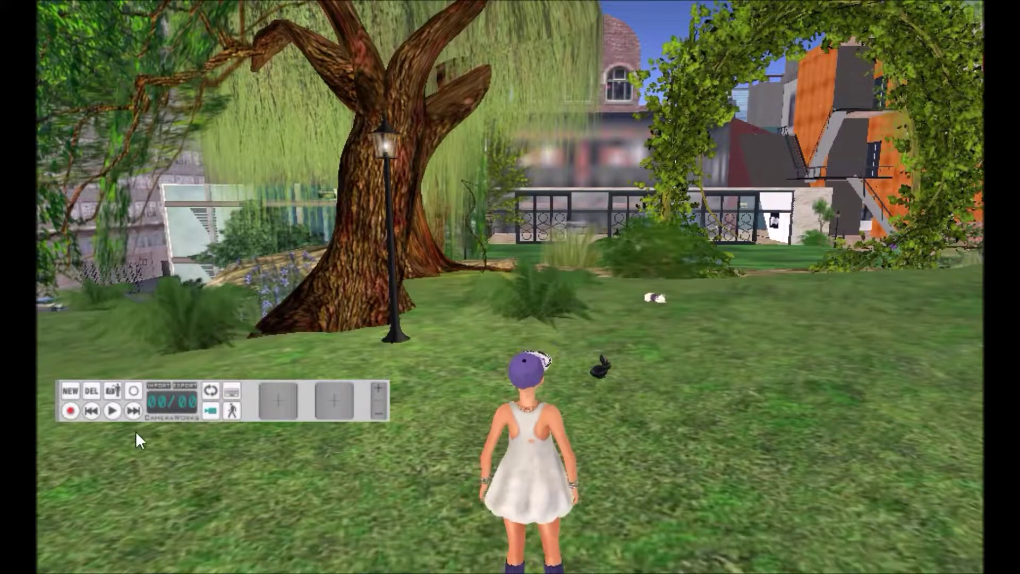
Step: Enable the avatar cam, switch to the regional camera lock, and walk the avatar away across the lawn
{"action": "left_click", "coordinate": [232, 411]}
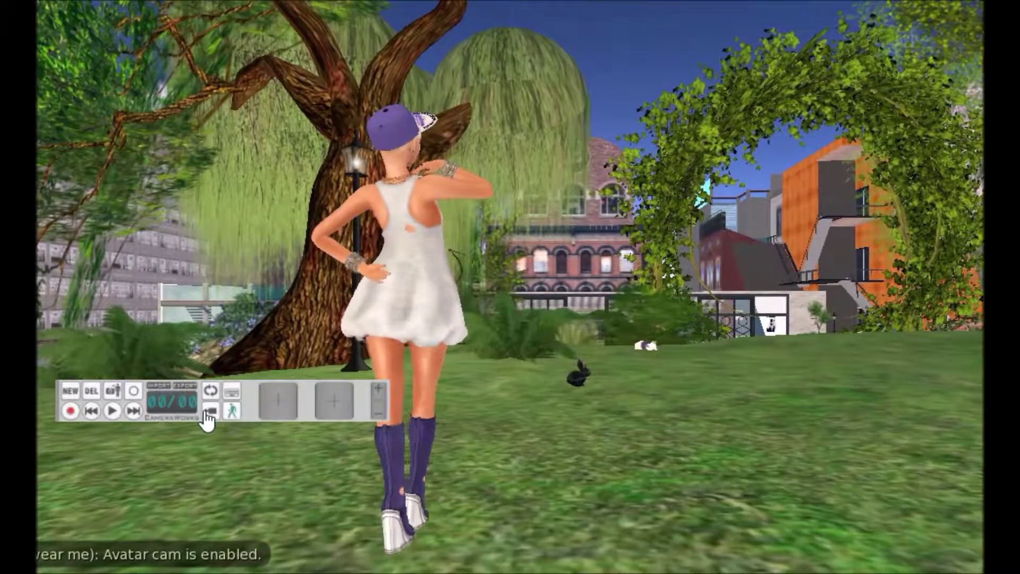
{"action": "left_click", "coordinate": [210, 412]}
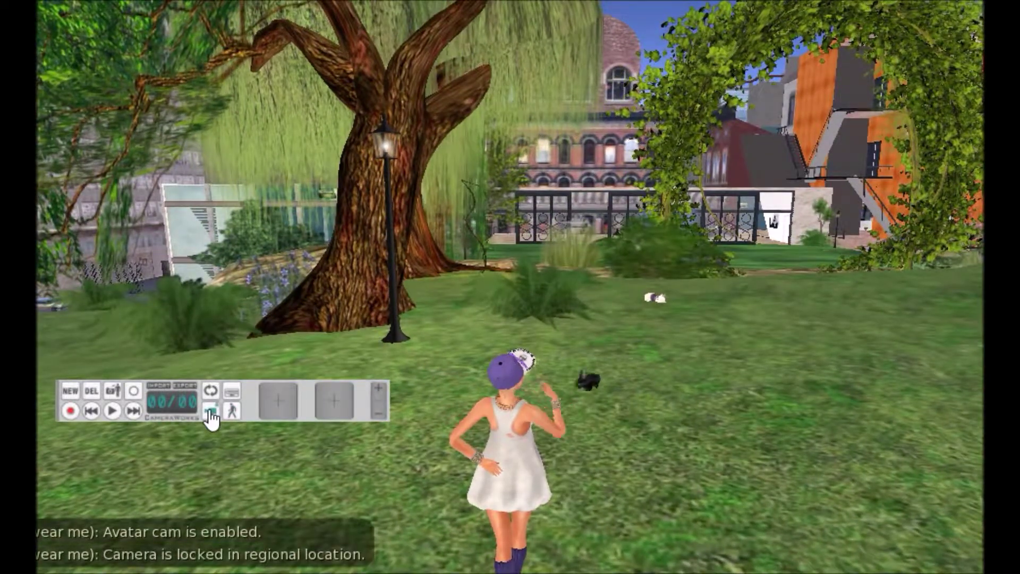
{"action": "key", "text": "Up"}
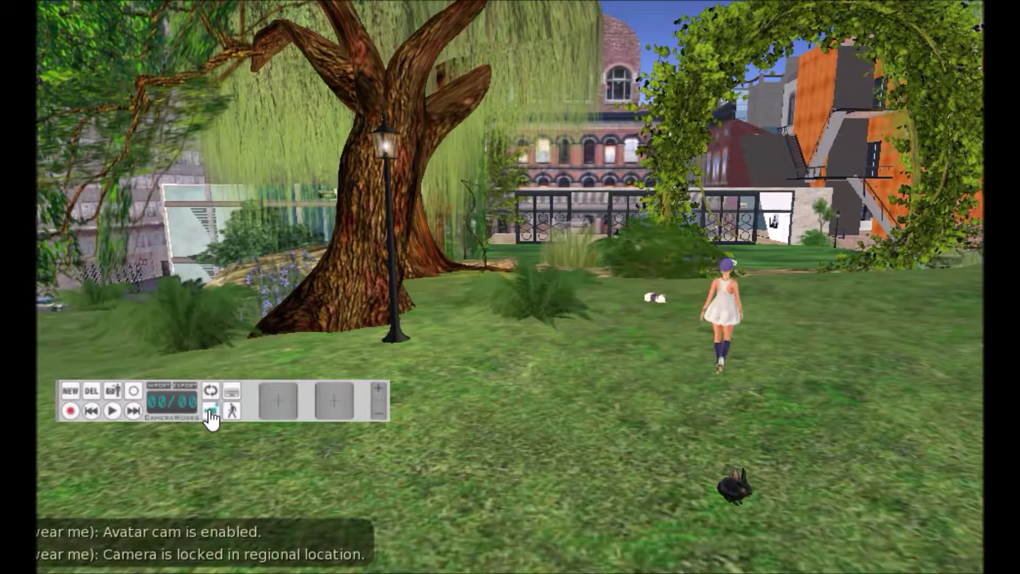
{"action": "key", "text": "Down"}
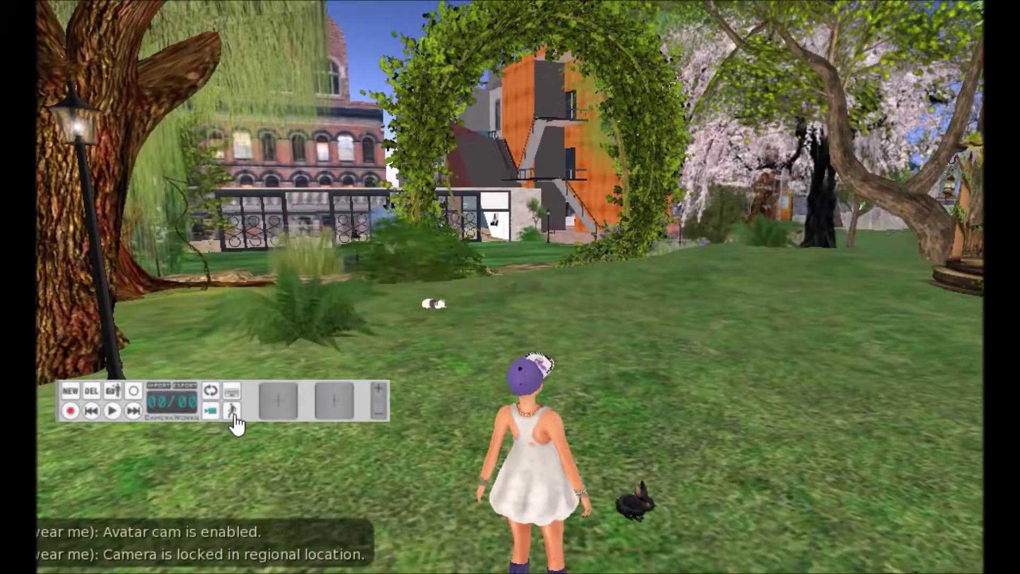
Step: Switch back to the avatar cam and walk the avatar toward the large tree beside the gazebo
{"action": "left_click", "coordinate": [233, 416]}
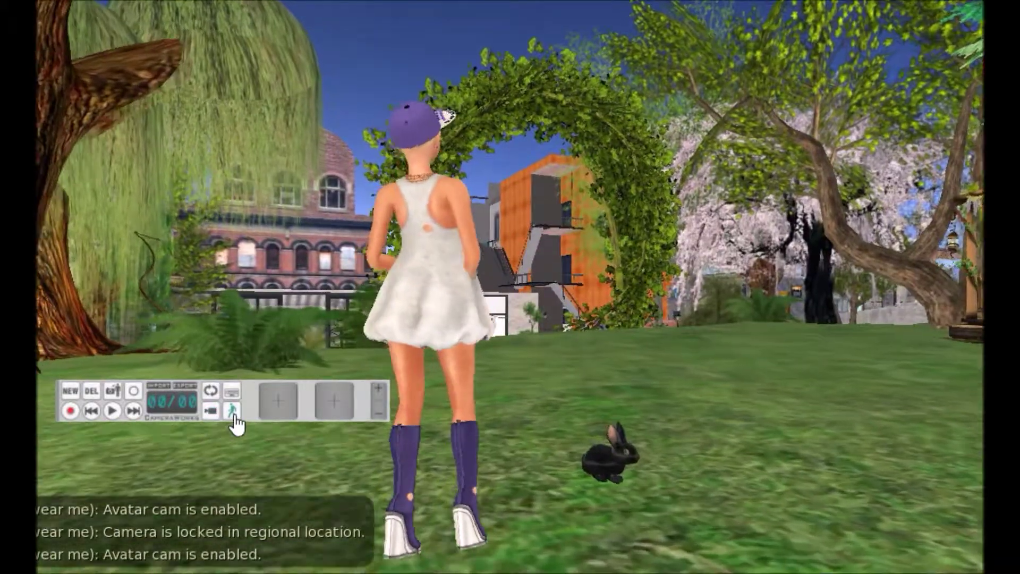
{"action": "key", "text": "Up"}
{"action": "key", "text": "Right"}
{"action": "key", "text": "Up"}
{"action": "key", "text": "Right"}
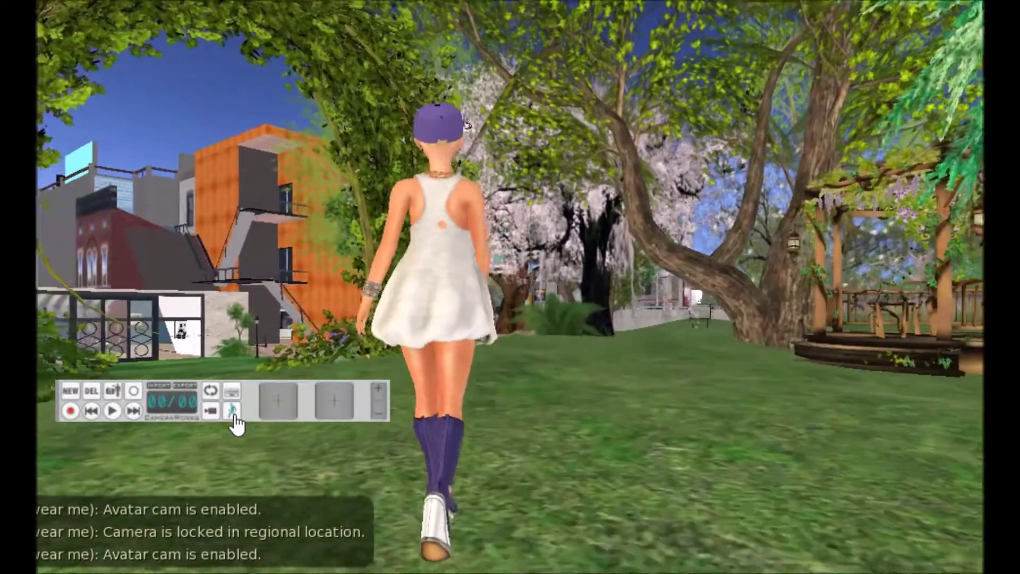
{"action": "key", "text": "Up"}
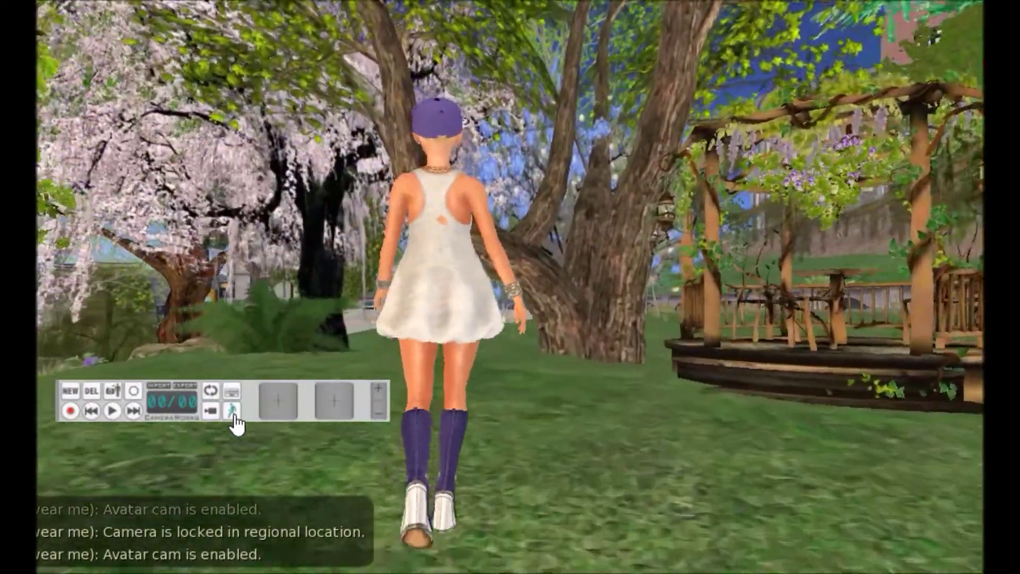
{"action": "key", "text": "Up"}
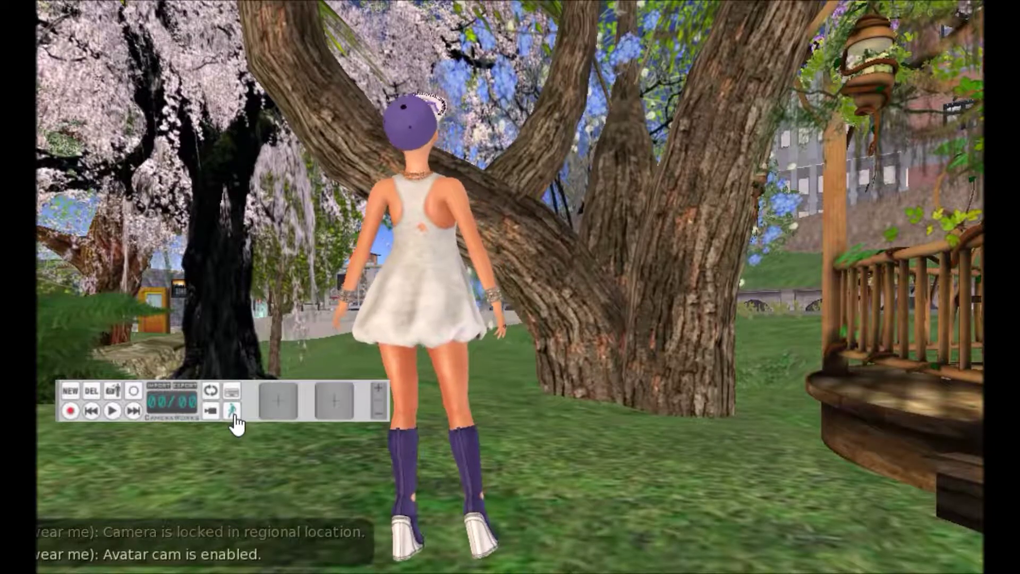
Step: Walk the avatar away from the gazebo and back across the lawn, facing the camera
{"action": "key", "text": "Down"}
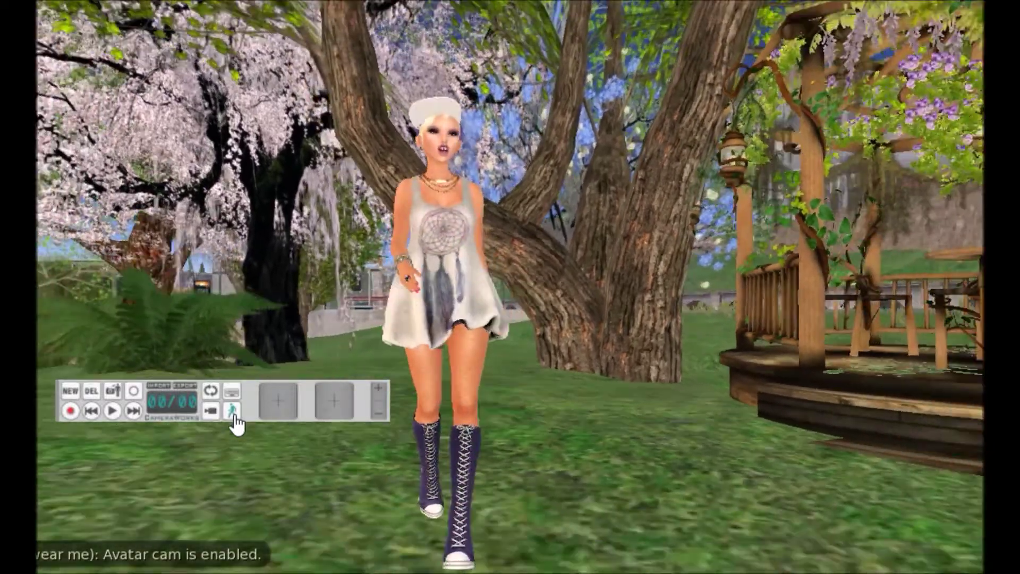
{"action": "key", "text": "Up"}
{"action": "key", "text": "Left"}
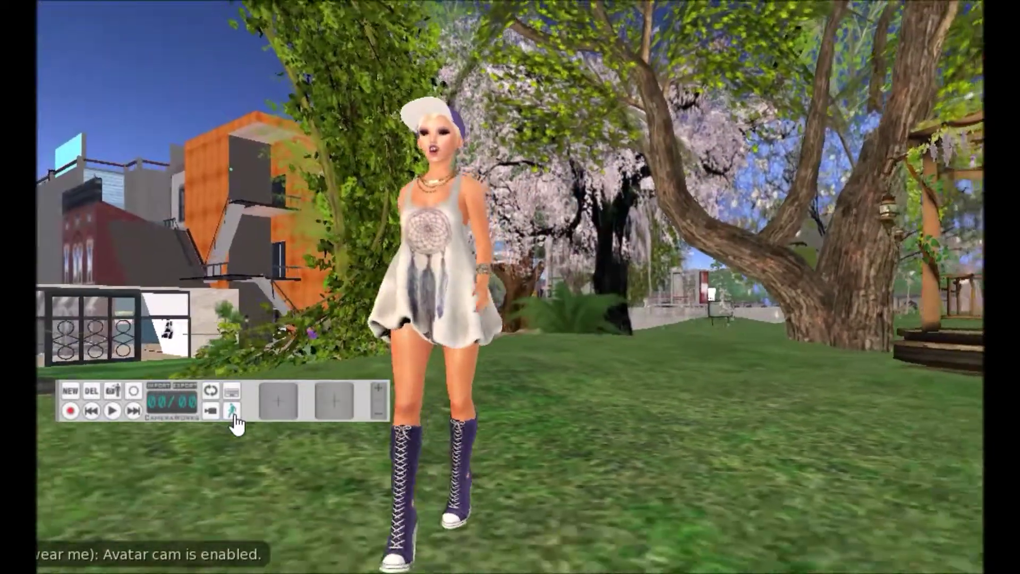
{"action": "key", "text": "Up"}
{"action": "key", "text": "Right"}
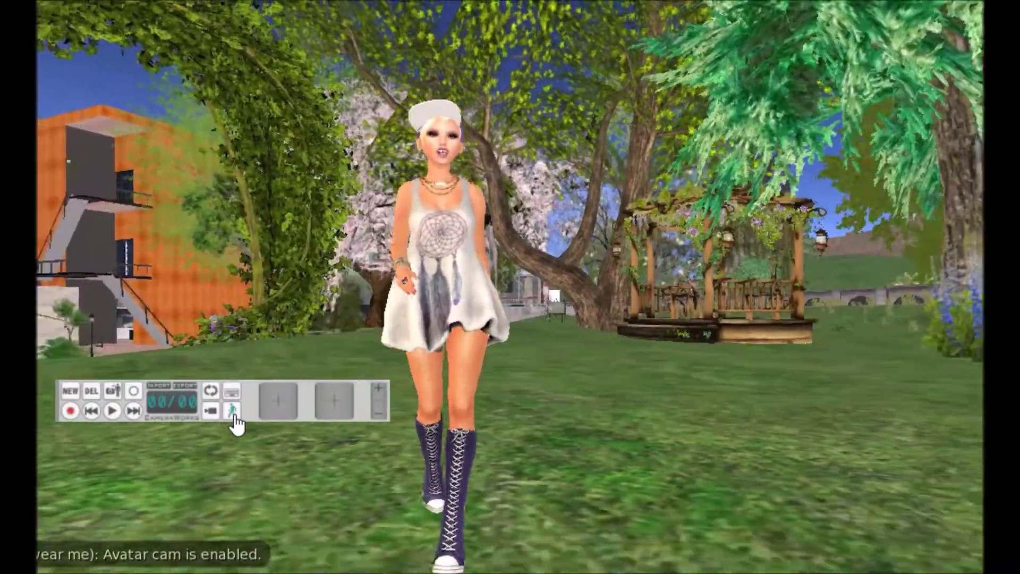
{"action": "key", "text": "Up"}
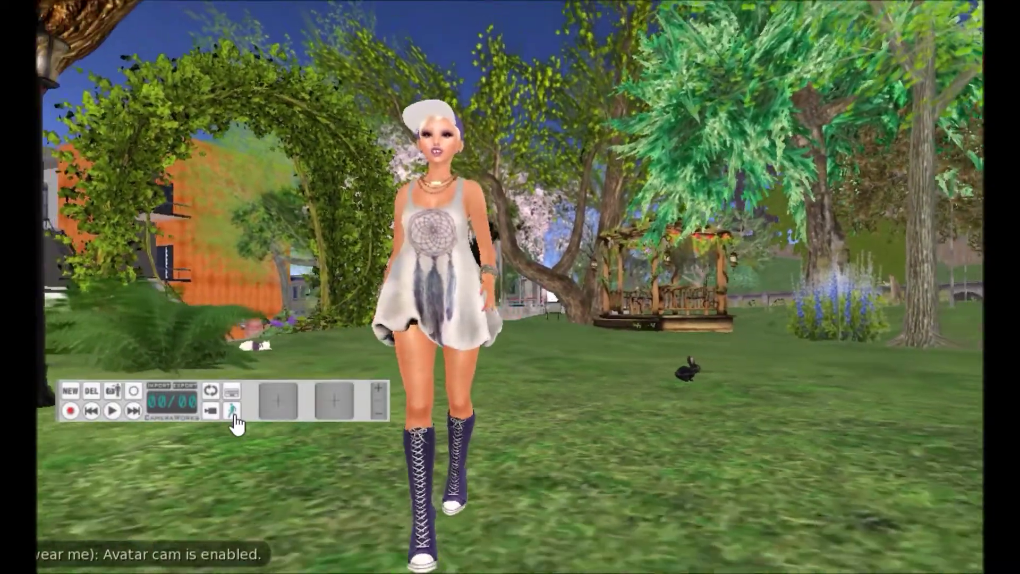
Step: Stop the avatar near the lamp post and turn her to face the gazebo
{"action": "key", "text": "Down"}
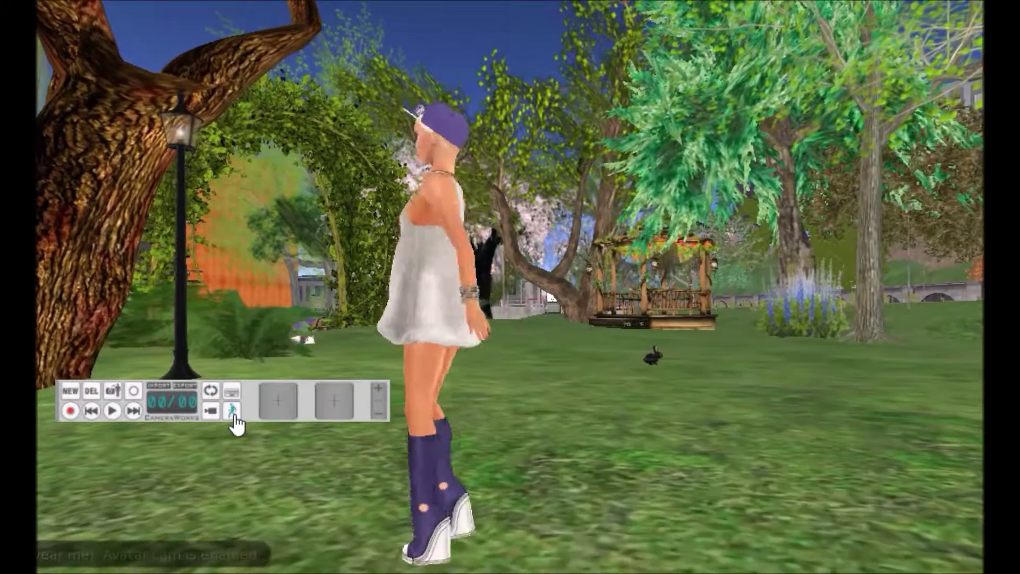
{"action": "key", "text": "Left"}
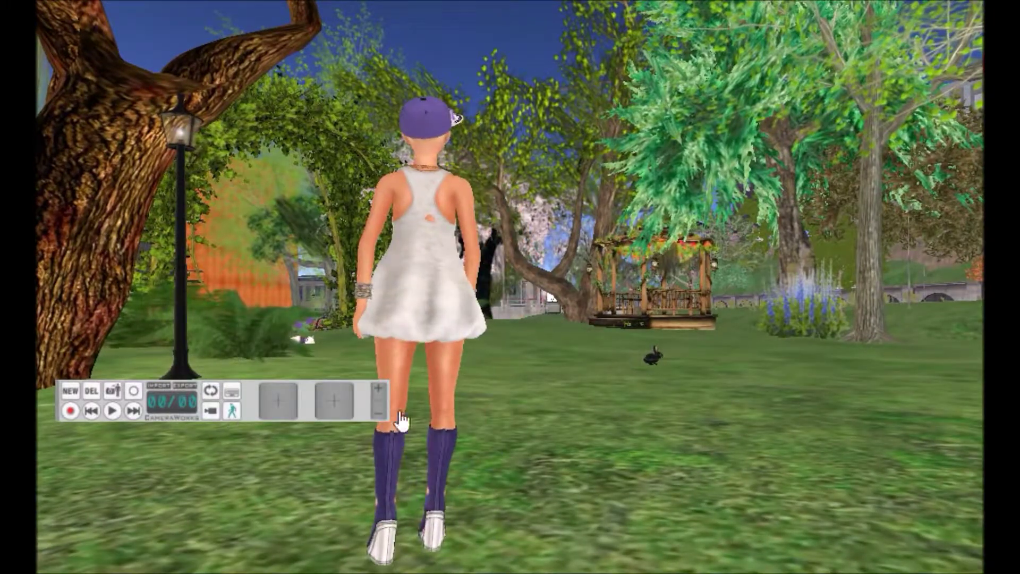
{"action": "key", "text": "Down"}
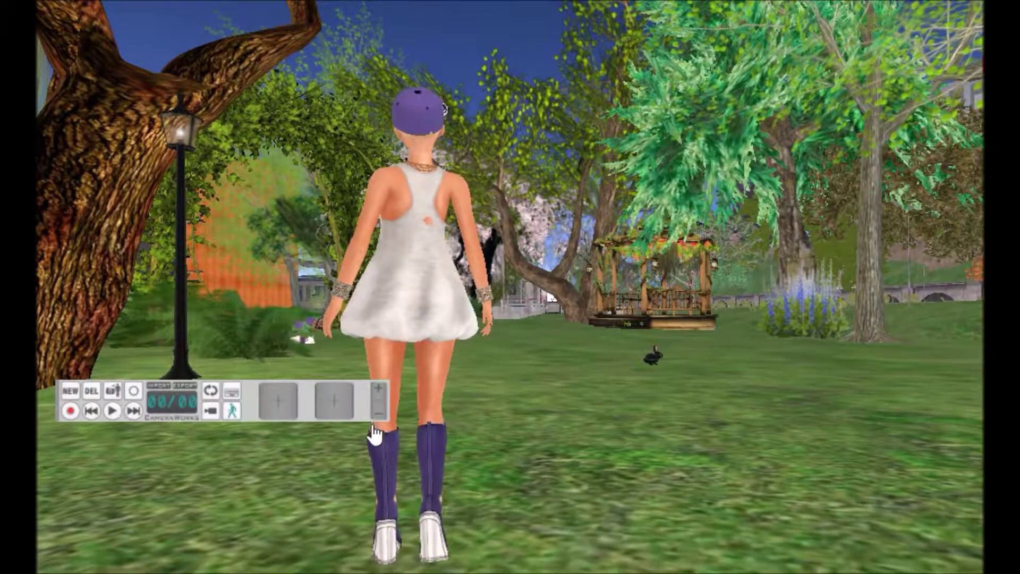
{"action": "key", "text": "Up"}
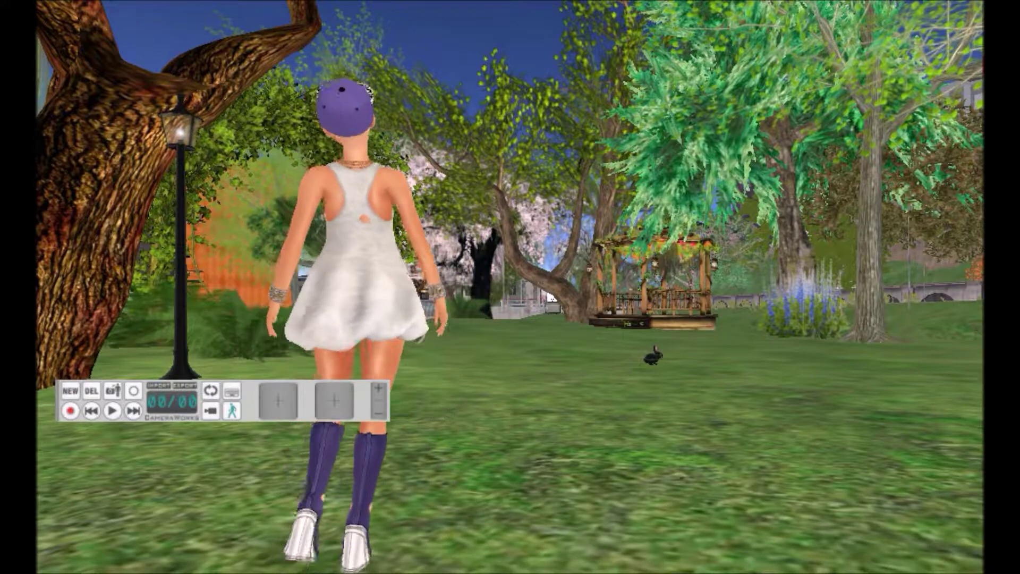
Step: Bring up the floating camera controls, orbit the view to the avatar's front, and shift it to frame her fully
{"action": "left_click_drag", "start_coordinate": [793, 255], "coordinate": [709, 406]}
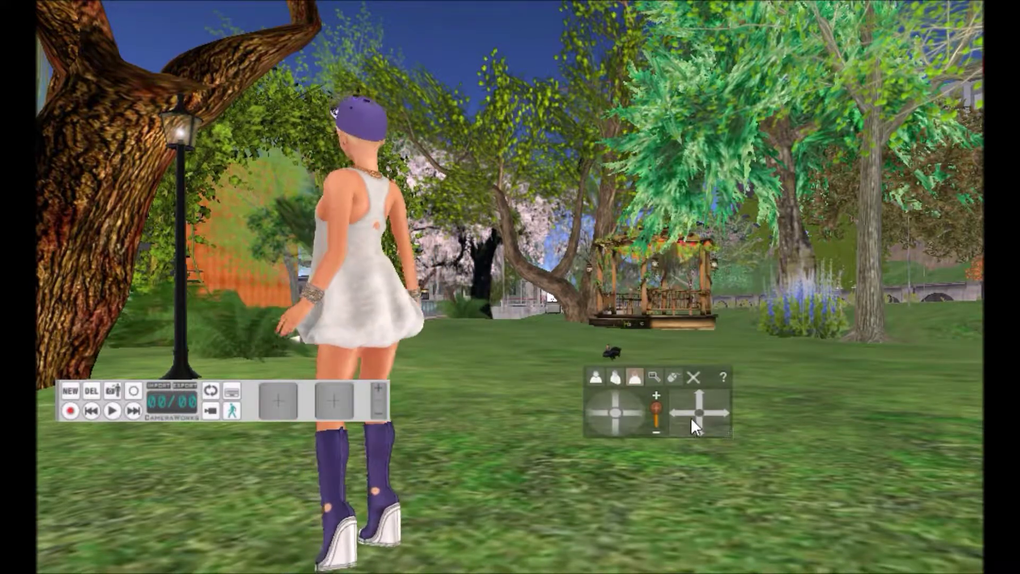
{"action": "left_click", "coordinate": [607, 396]}
{"action": "left_click", "coordinate": [608, 397]}
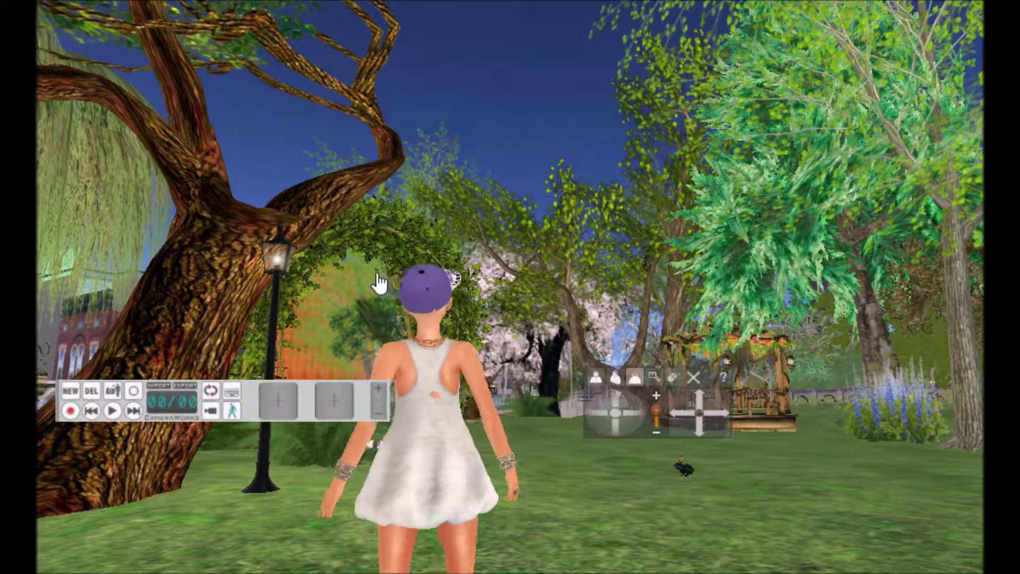
{"action": "key", "text": "Escape"}
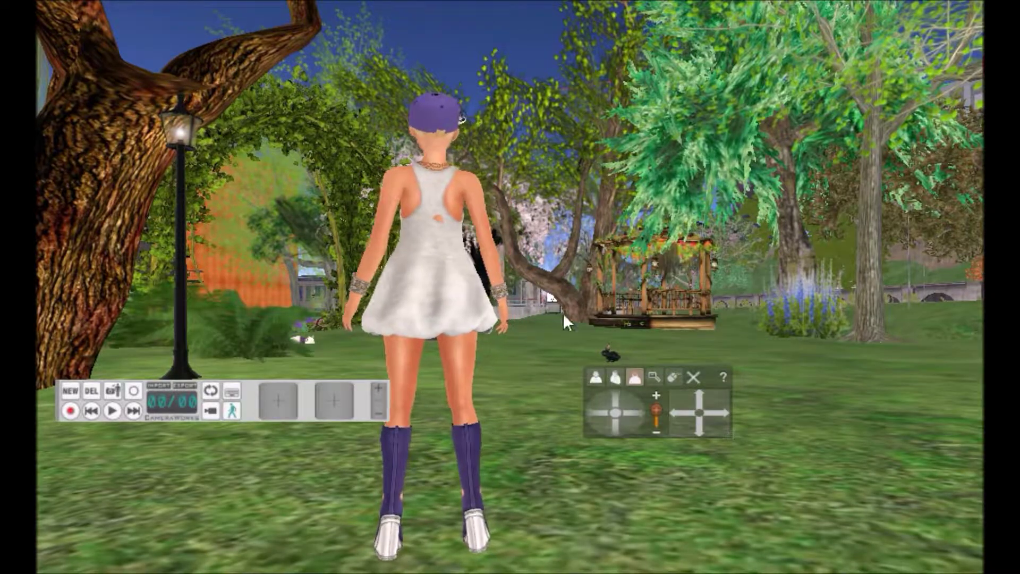
{"action": "left_click_drag", "start_coordinate": [636, 410], "coordinate": [635, 410]}
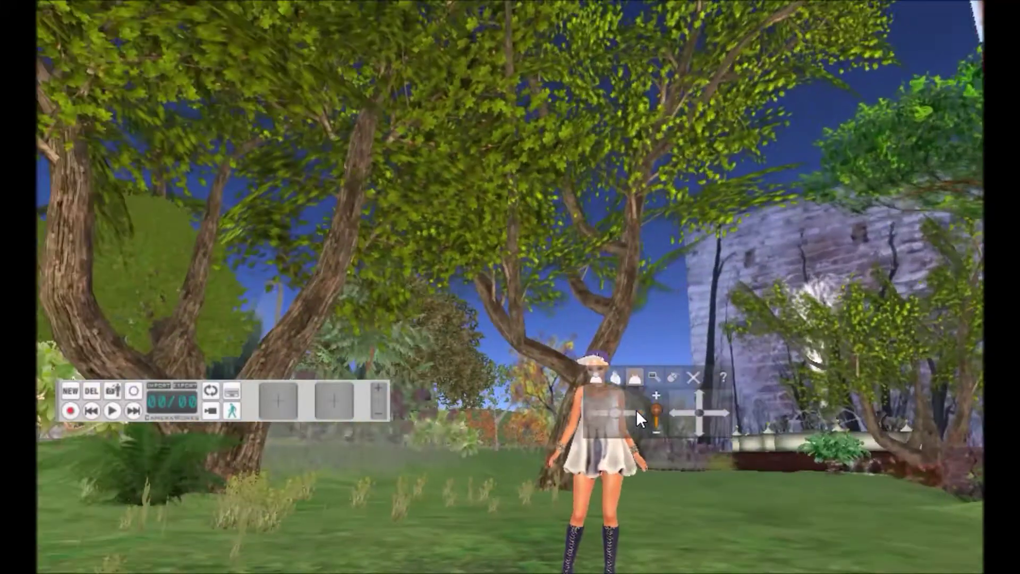
{"action": "left_click_drag", "start_coordinate": [702, 427], "coordinate": [701, 427]}
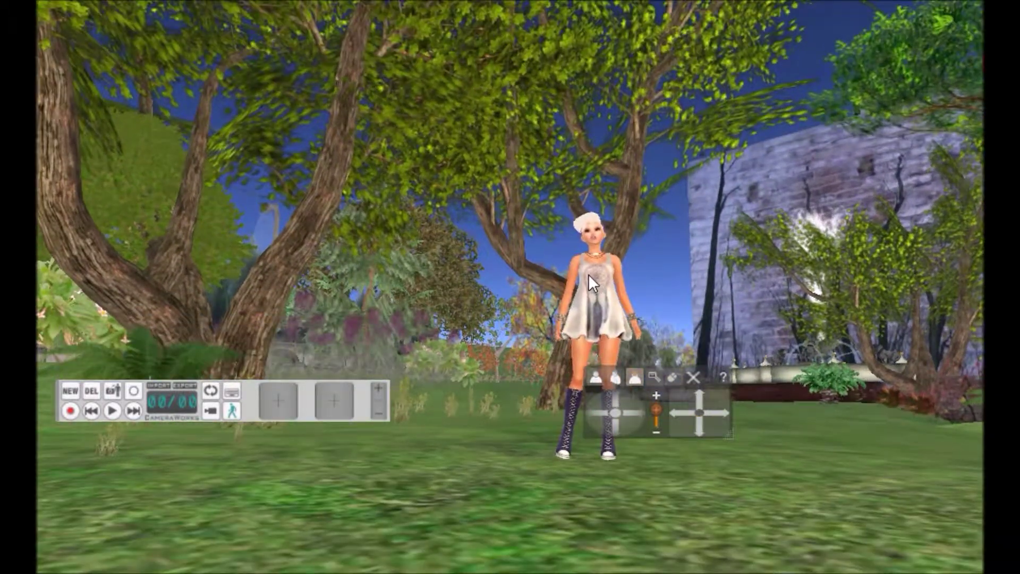